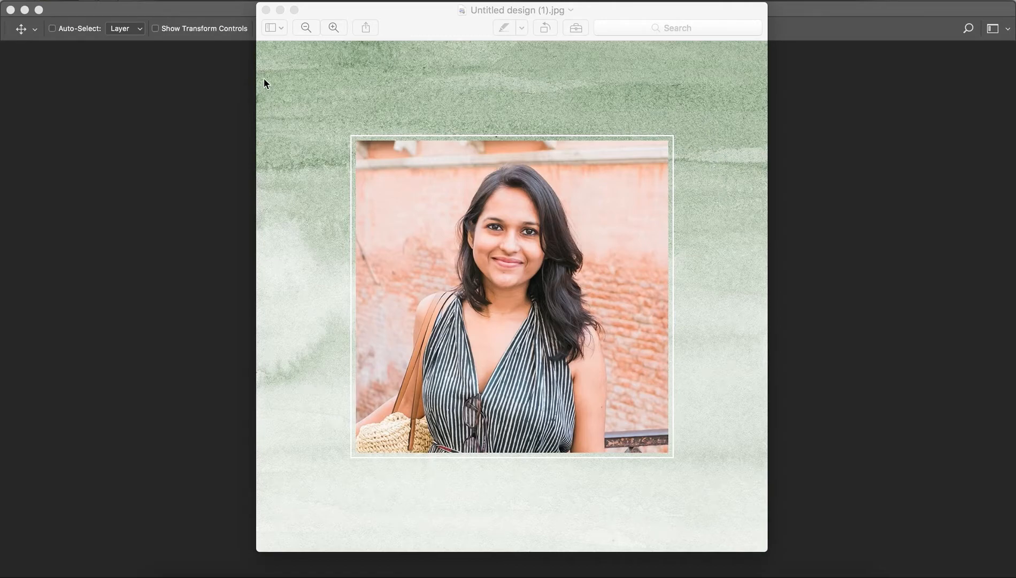
Step: Switch to Canva in the browser and create a blank custom-size design of 1200 × 1200 px
left_click(266, 10)
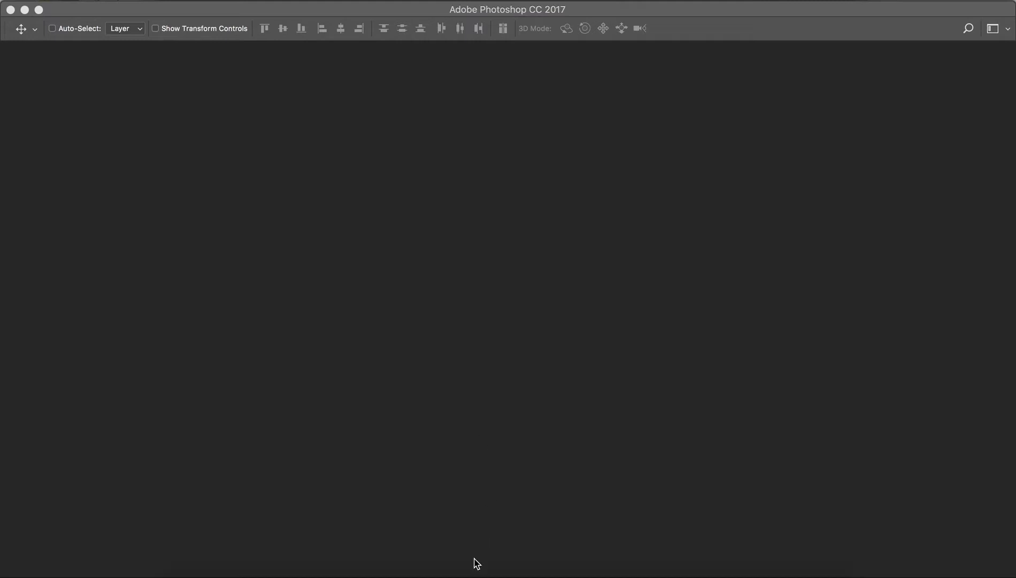
left_click(466, 571)
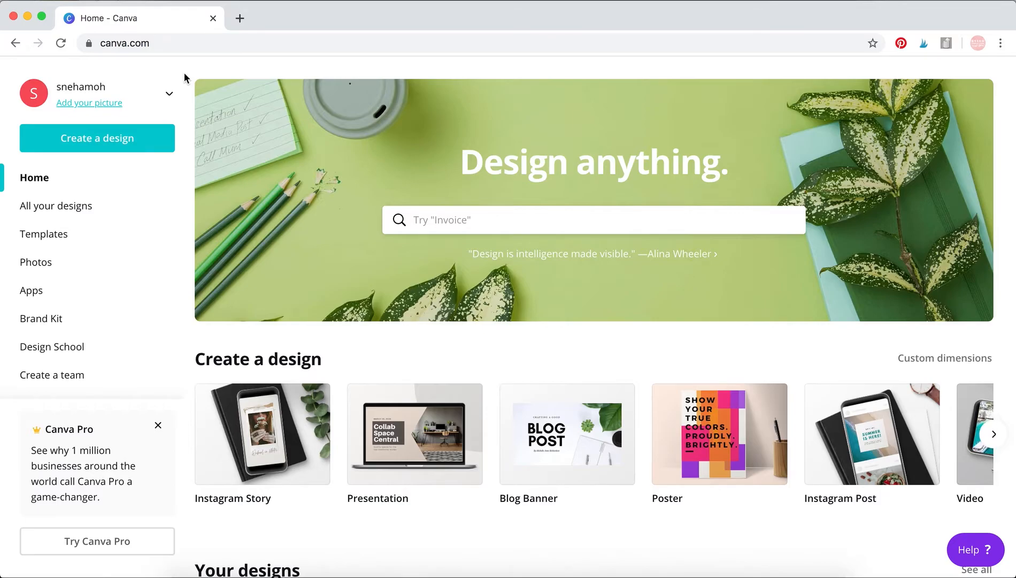
left_click(146, 140)
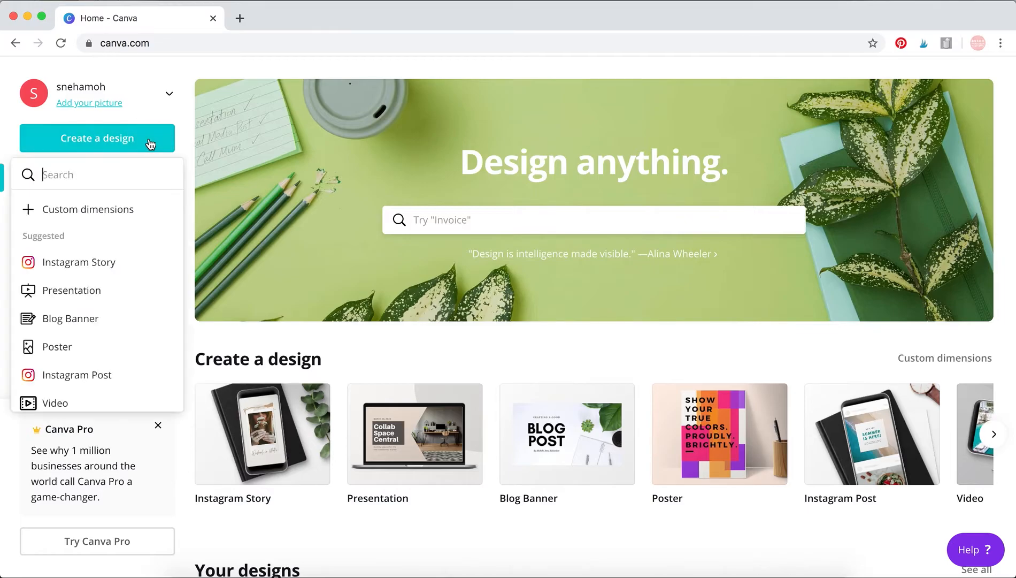
left_click(109, 218)
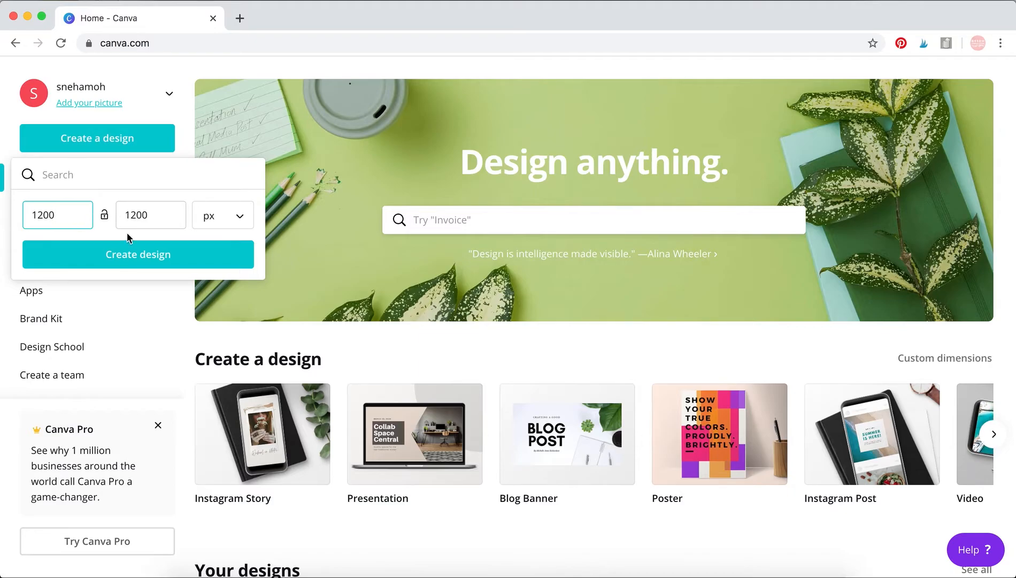
left_click(183, 267)
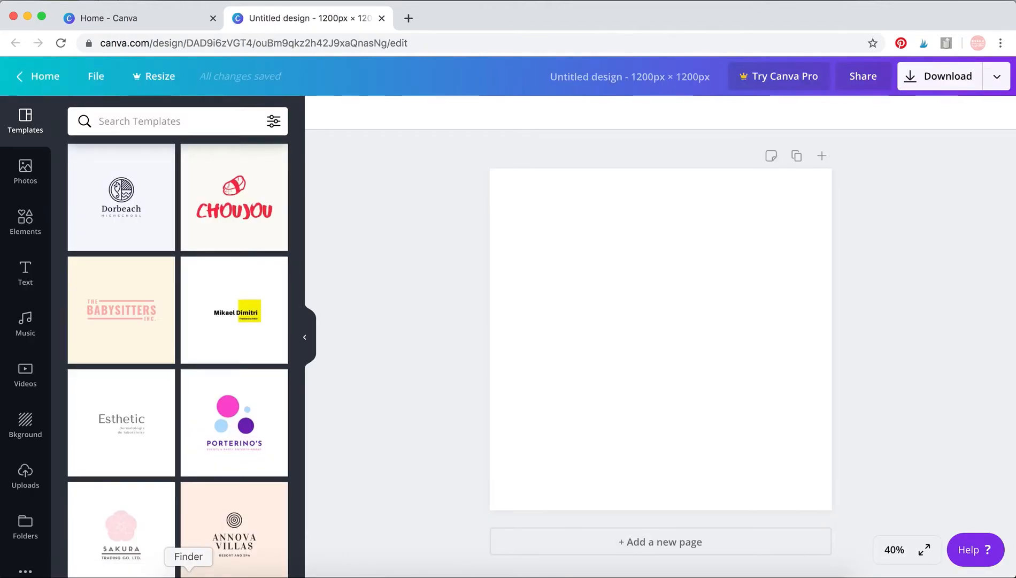
Step: Upload the portrait photo of the woman in the striped dress from the PHOTOS folder in Finder to Canva
left_click(188, 573)
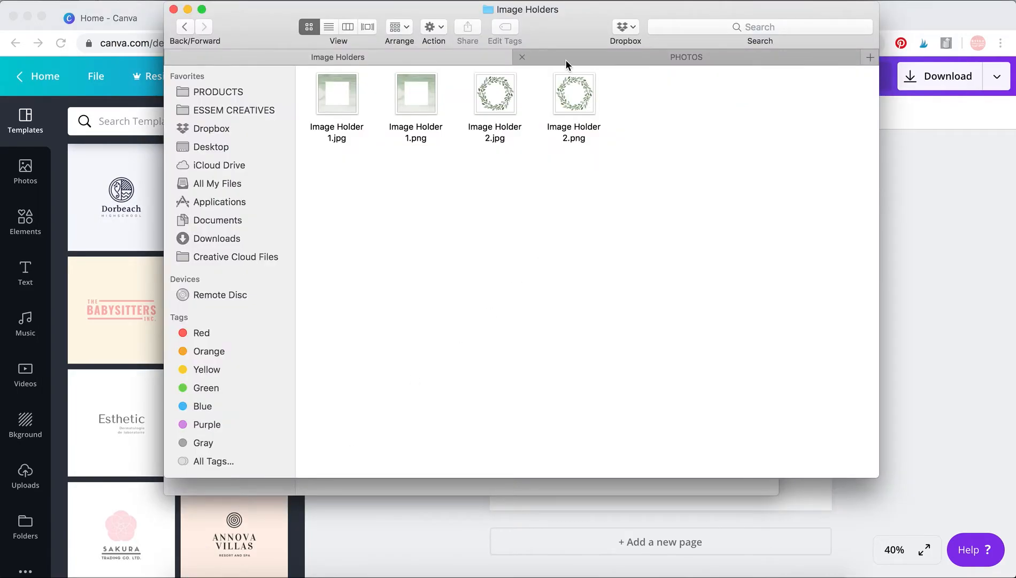
left_click(565, 59)
left_click_drag(575, 92, 936, 240)
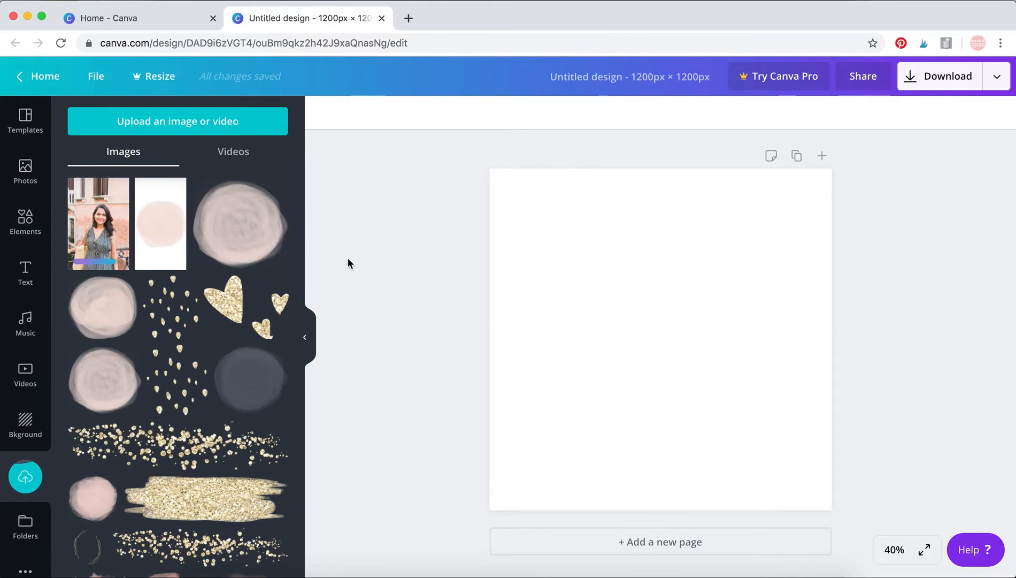
Step: Place the uploaded portrait on the canvas, enlarge it to about the full canvas height and centre it
left_click(109, 241)
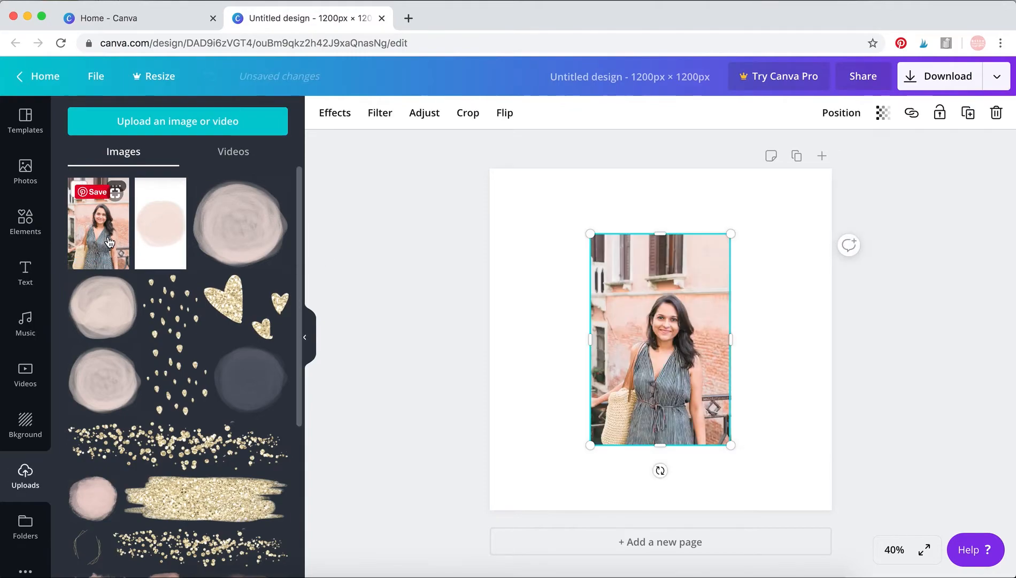
left_click_drag(591, 233, 526, 182)
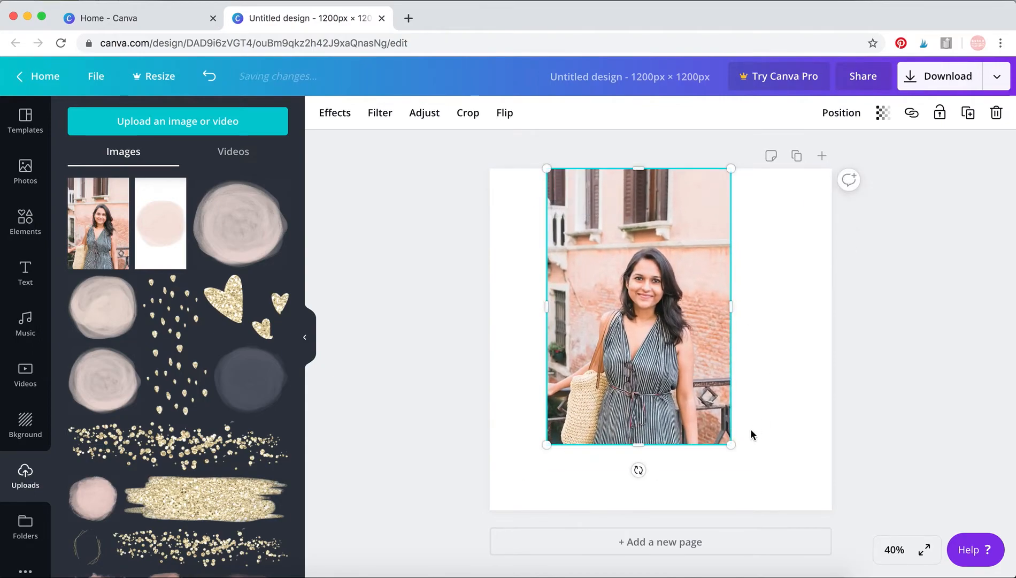
left_click_drag(731, 444, 805, 496)
left_click_drag(696, 394, 696, 386)
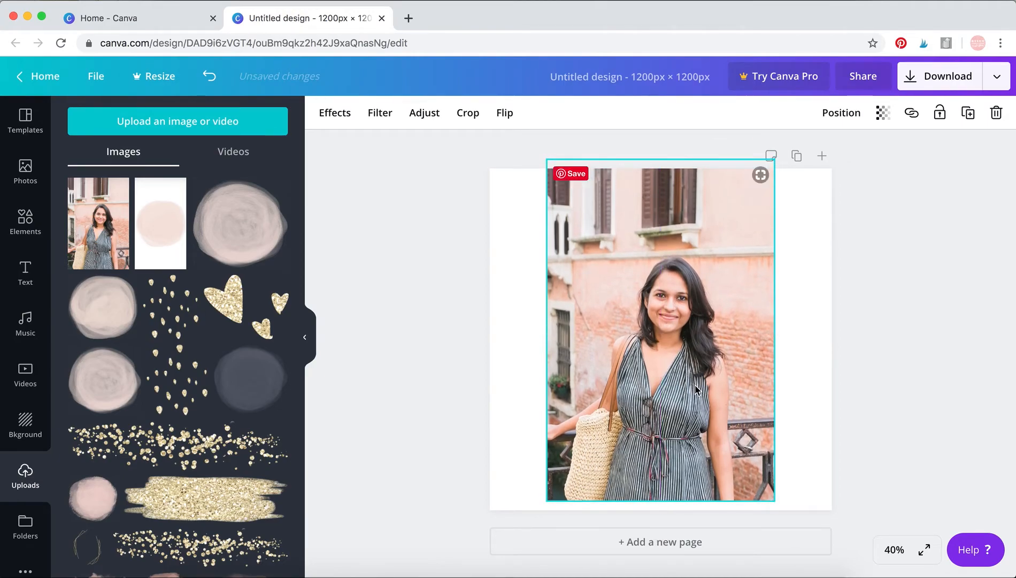
left_click(419, 329)
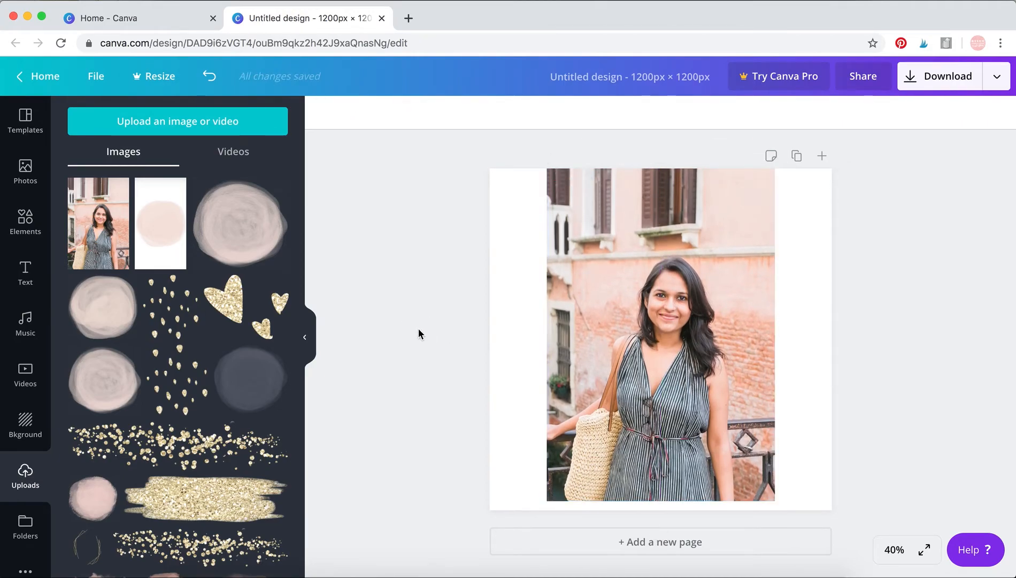
Step: Upload Image Holder 1.png from the Image Holders folder in Finder to Canva
left_click(188, 571)
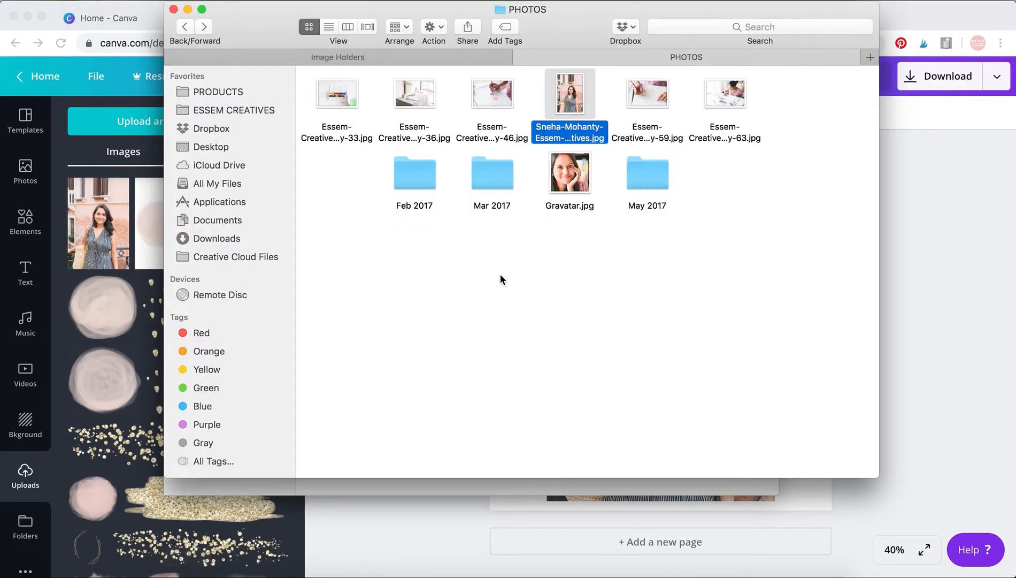
left_click(449, 56)
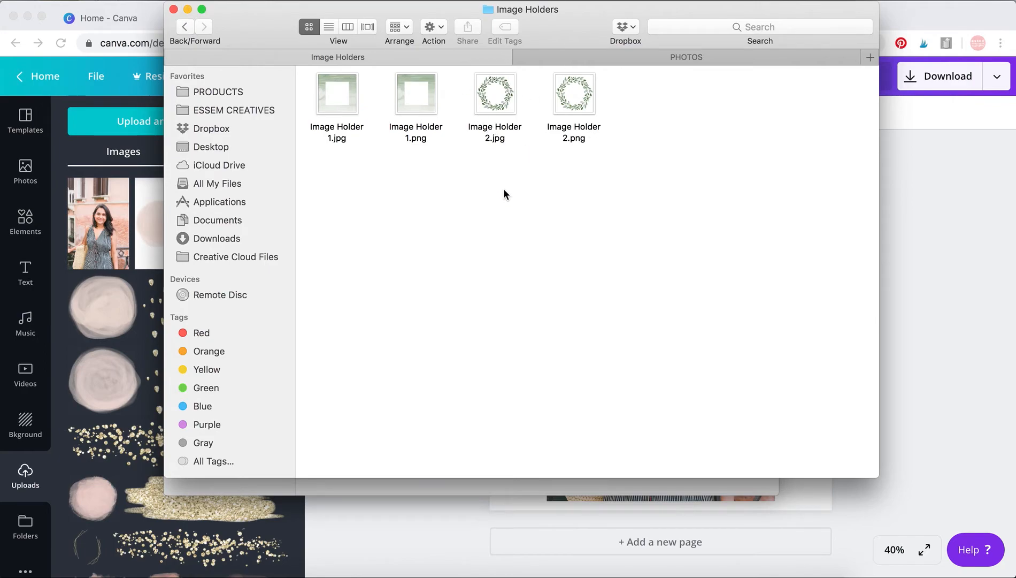
left_click(417, 103)
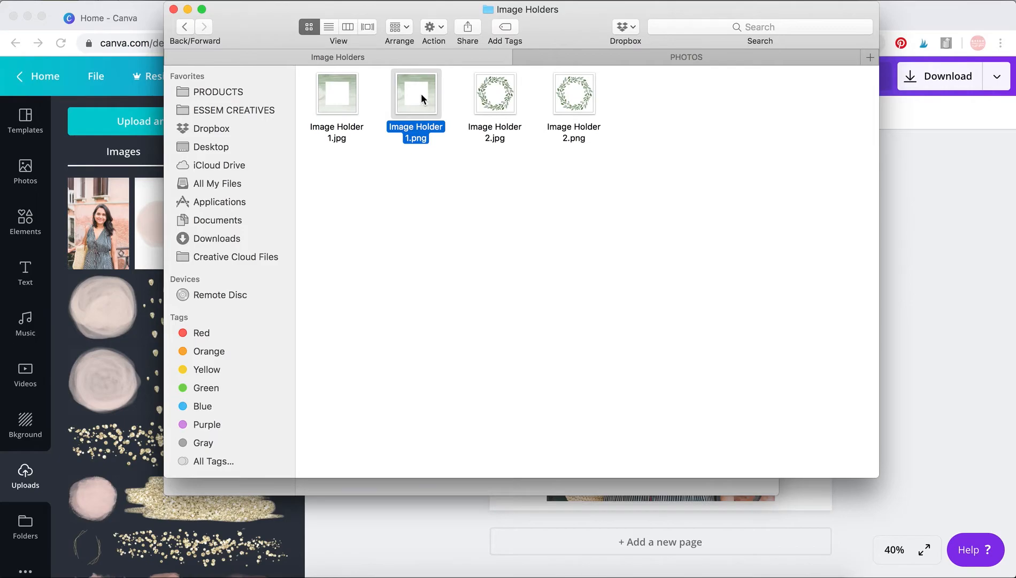
left_click_drag(421, 93, 927, 265)
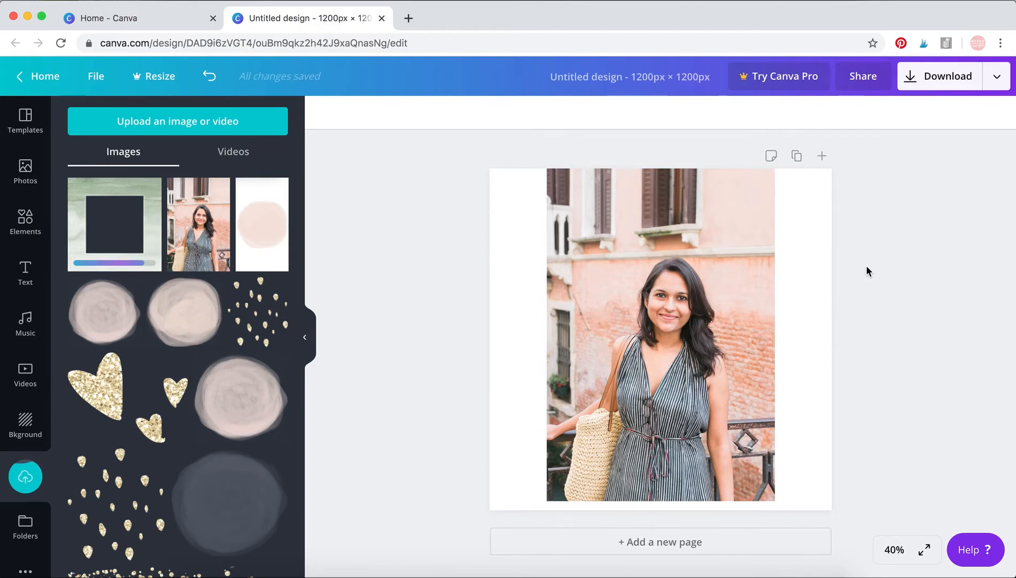
Step: Place the green watercolour frame over the portrait and scale it to fill the whole canvas
left_click(107, 228)
left_click(554, 233)
left_click_drag(554, 234, 490, 168)
left_click_drag(765, 445, 846, 489)
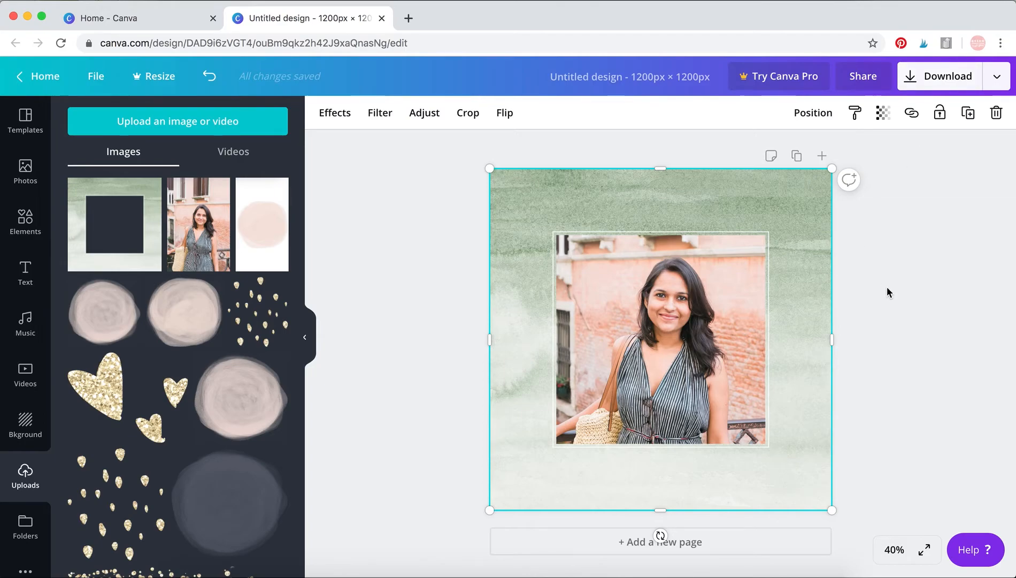
Step: Try placing the green frame behind the portrait and scaling it there to cover the whole canvas
key("super+z")
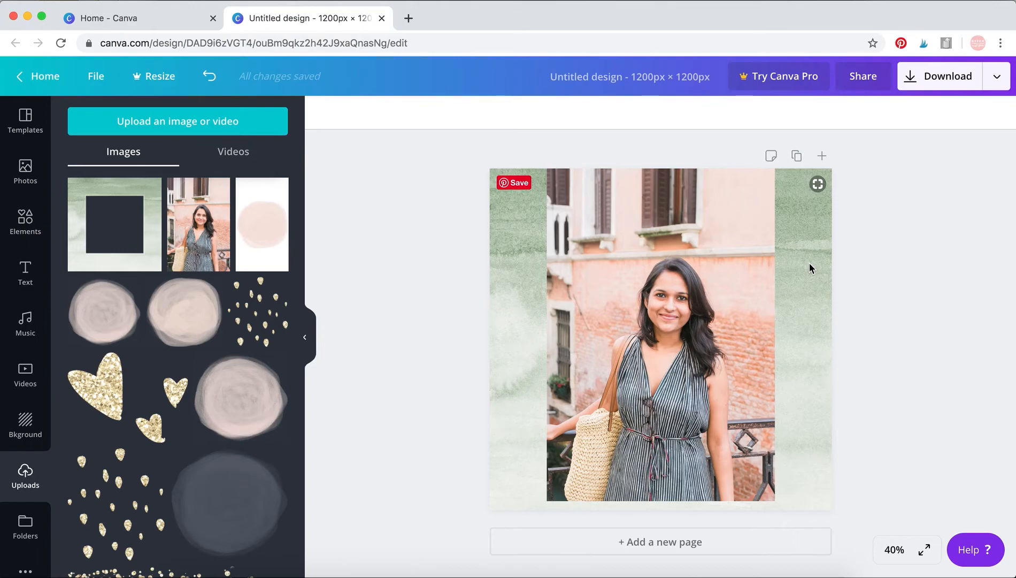
left_click(809, 263)
right_click(810, 263)
left_click(868, 379)
left_click_drag(523, 202, 485, 178)
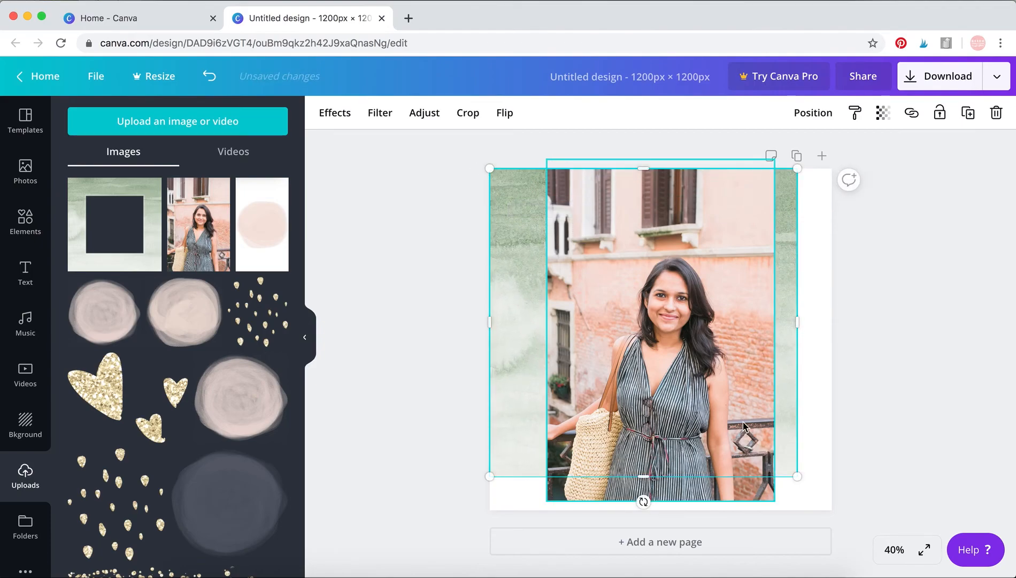
left_click_drag(797, 477, 838, 508)
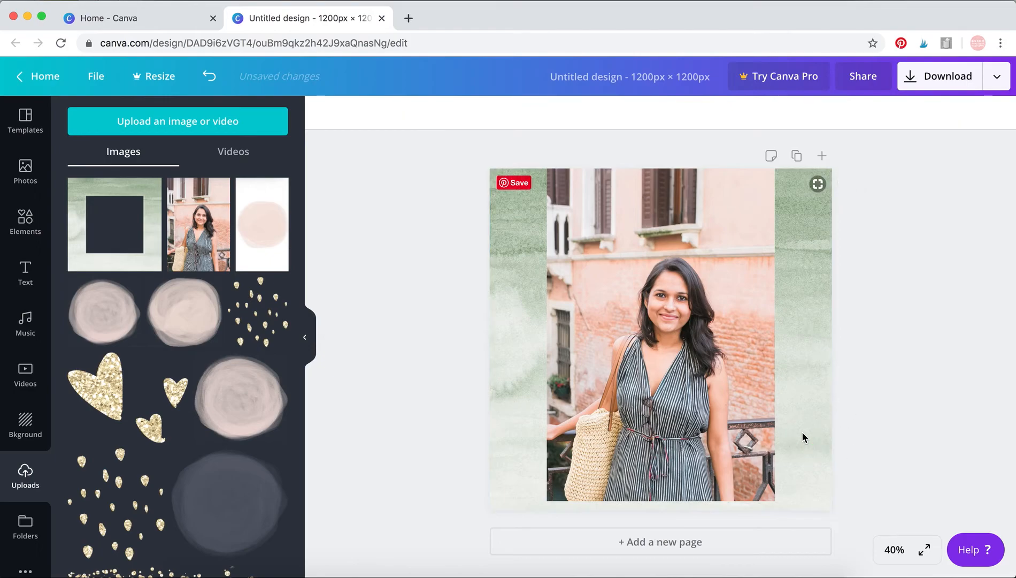
right_click(801, 452)
left_click(859, 354)
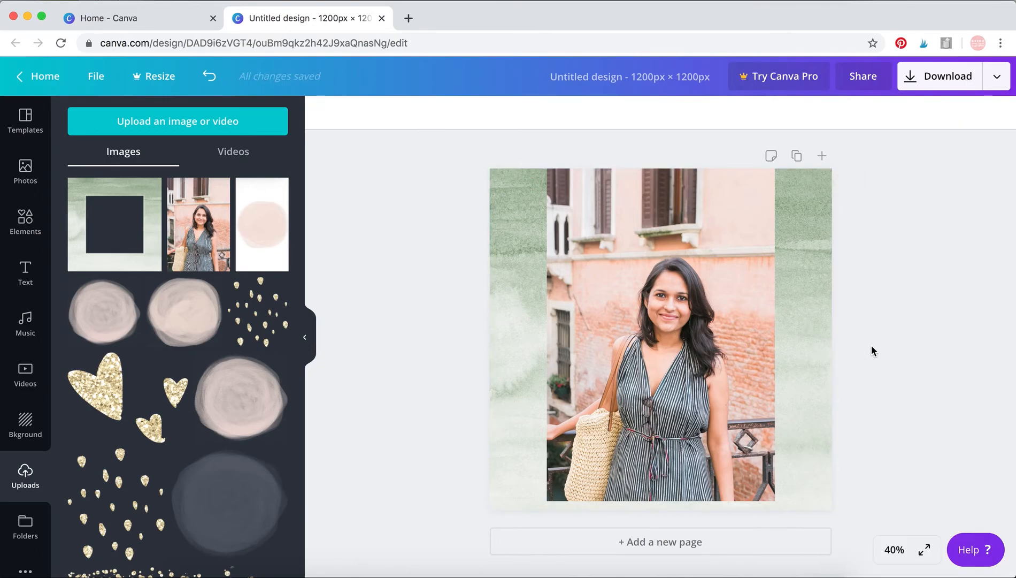
Step: Undo the frame's resizing and layer-order changes to bring it back in front of the portrait at full canvas size
key("super+z")
key("super+z")
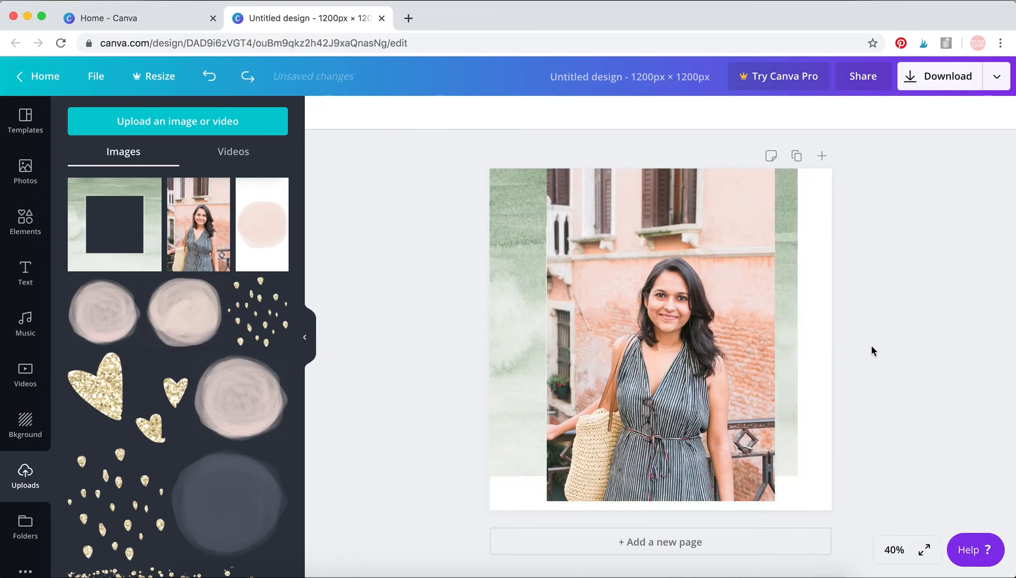
key("super+z")
key("super+z")
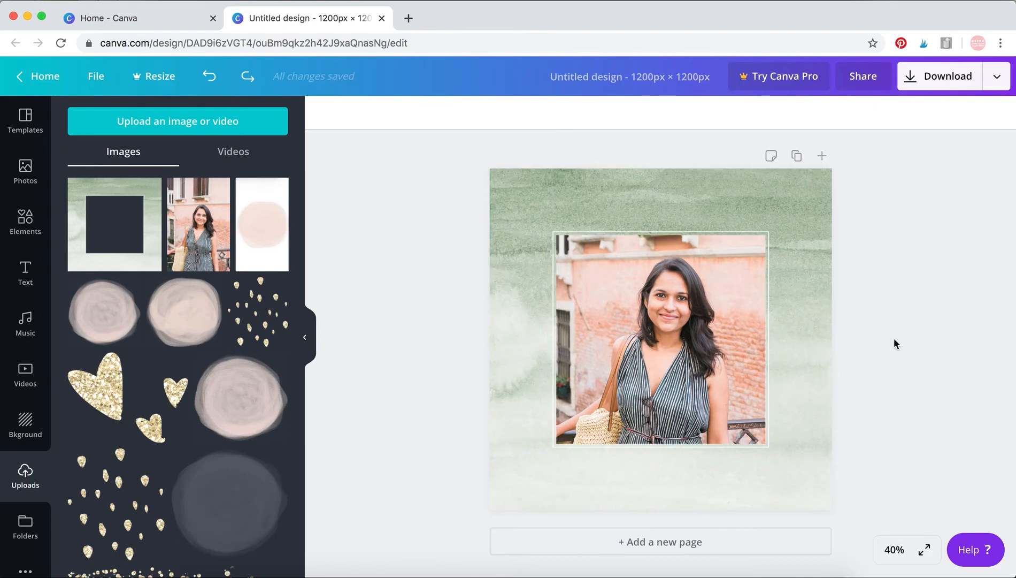
Step: Download the finished design as a JPG
left_click(939, 90)
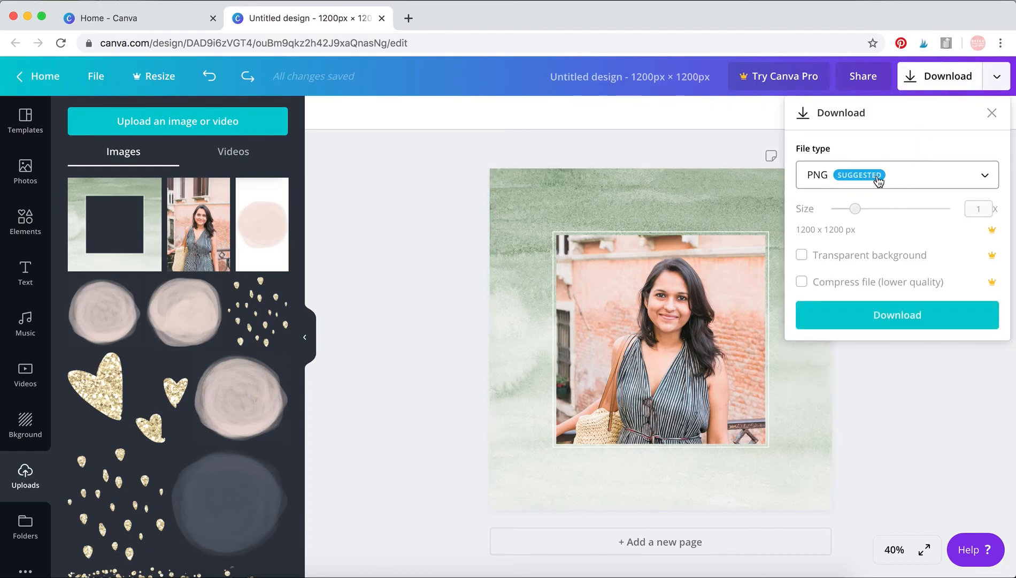
left_click(924, 182)
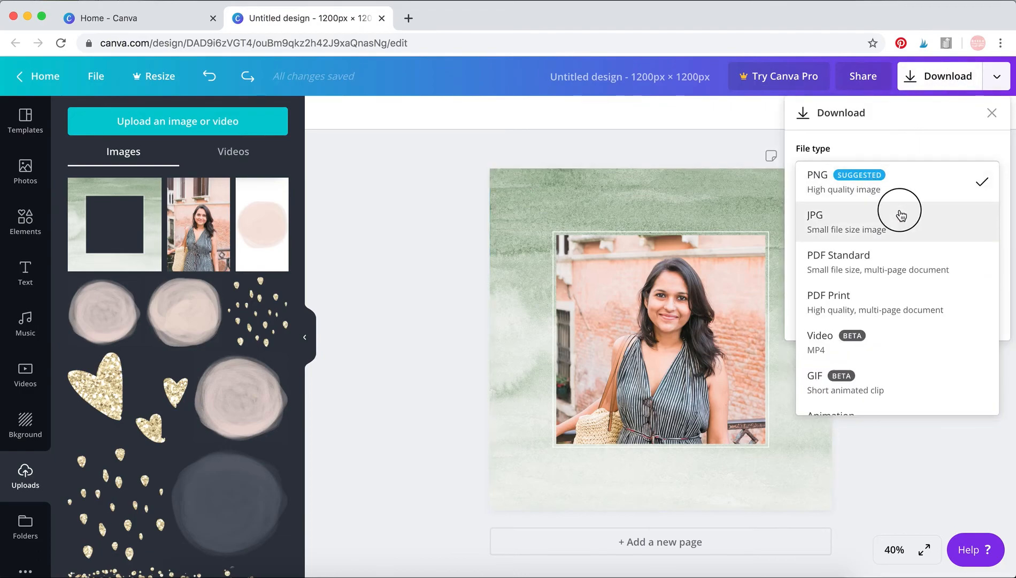
left_click(901, 215)
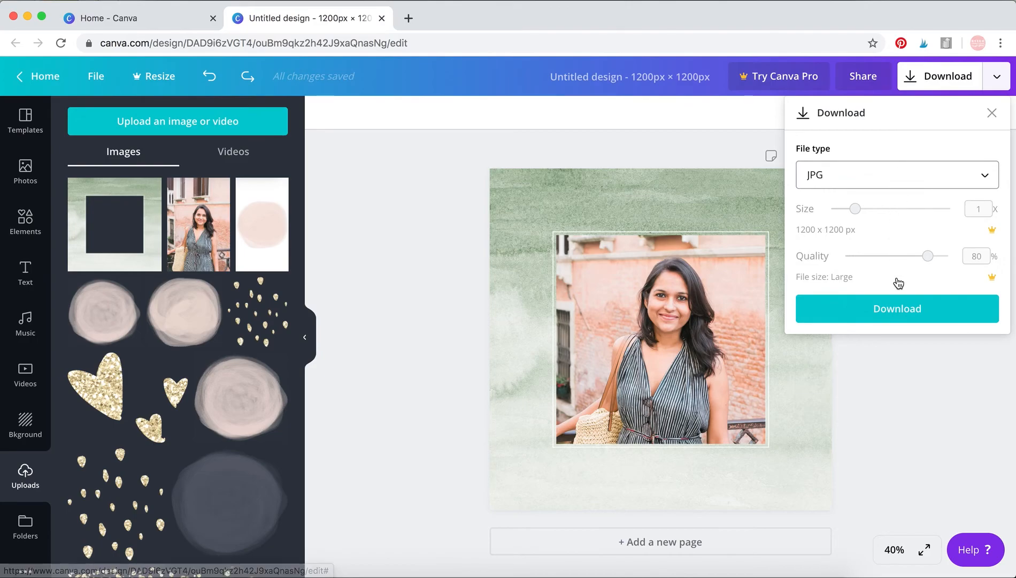
left_click(899, 310)
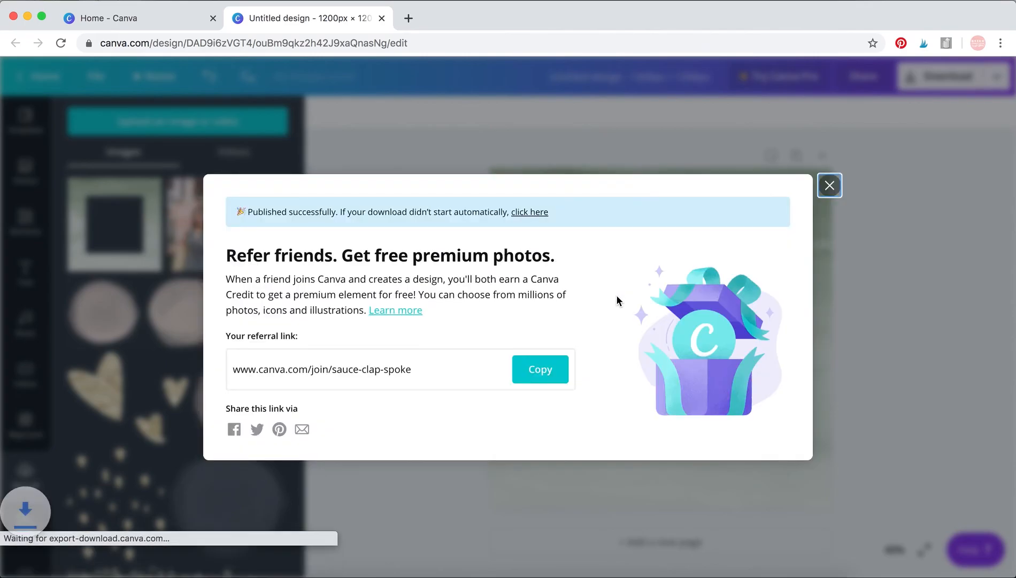
Step: Dismiss the referral message, open the downloaded JPG to check the framed portrait, and close it
left_click(830, 168)
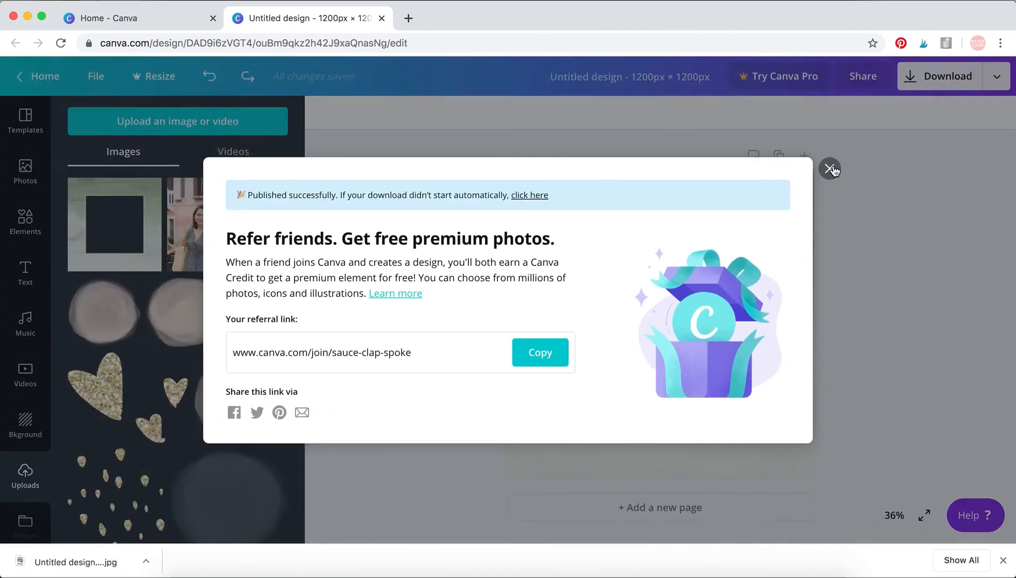
left_click(64, 561)
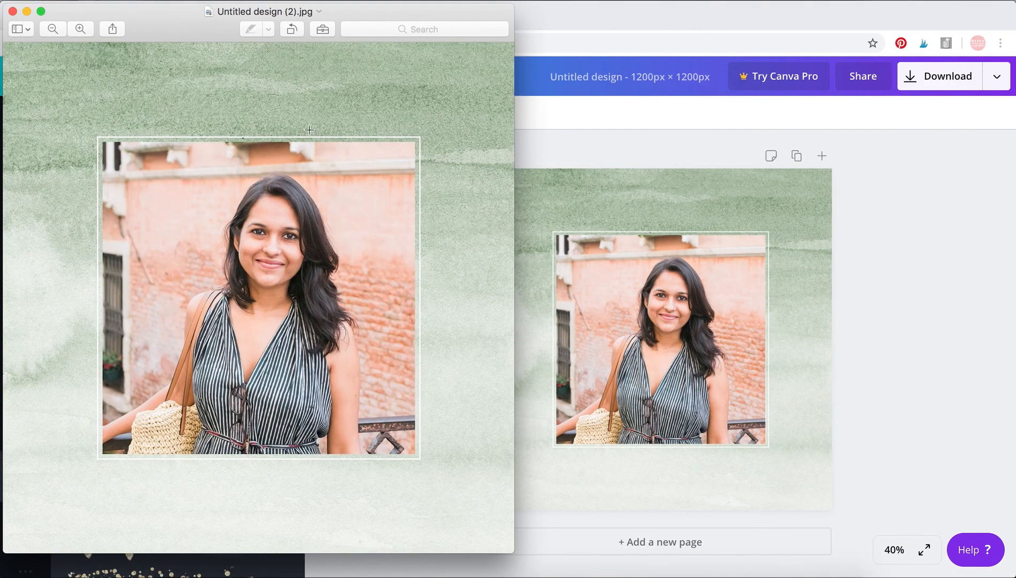
left_click(13, 11)
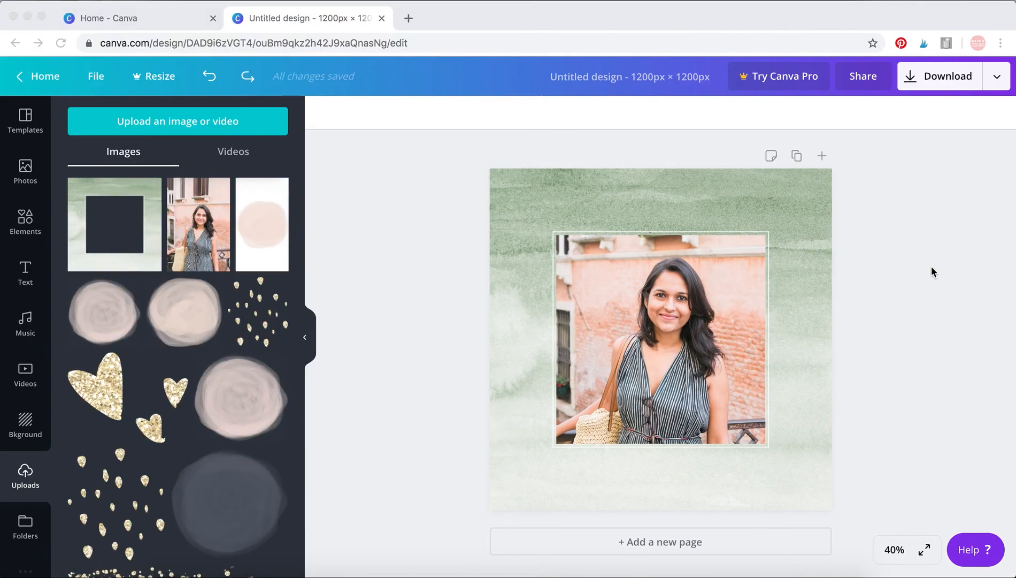